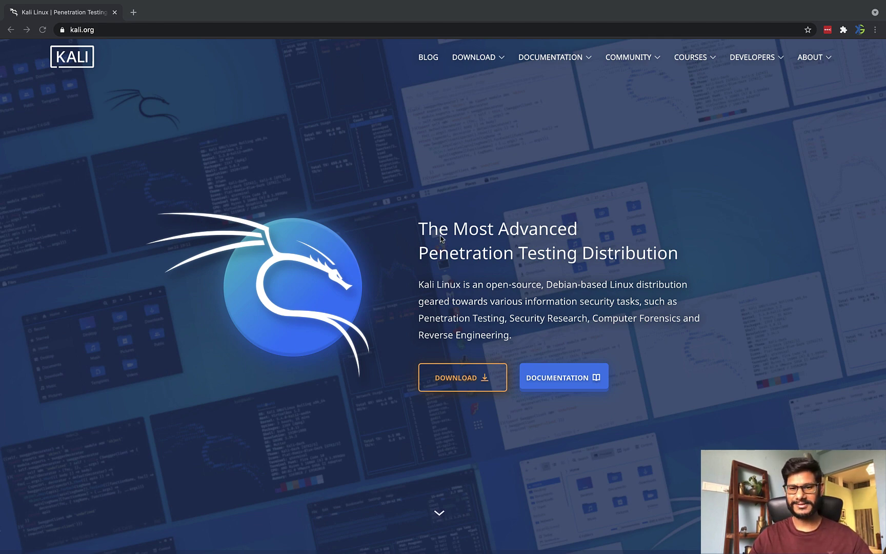
# Step: Go from the kali.org home page to the Downloads page
pyautogui.click(419, 257)
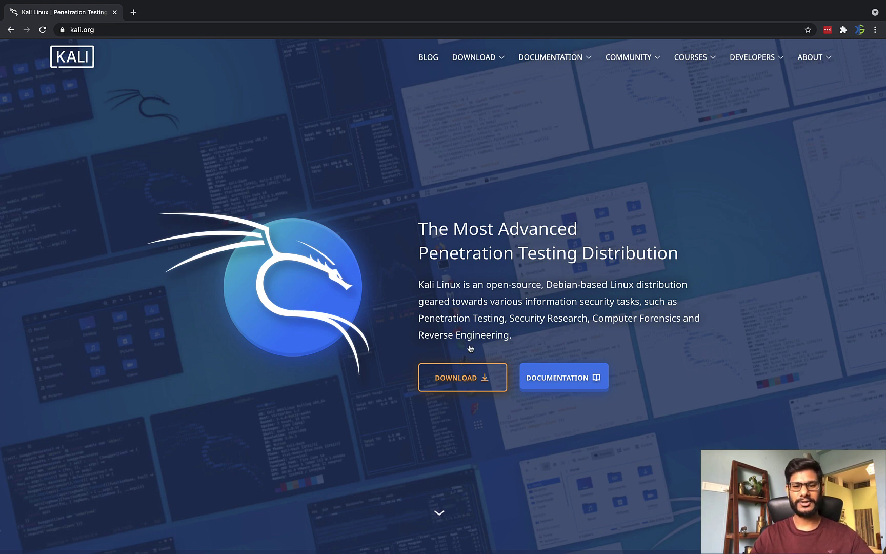
pyautogui.click(476, 390)
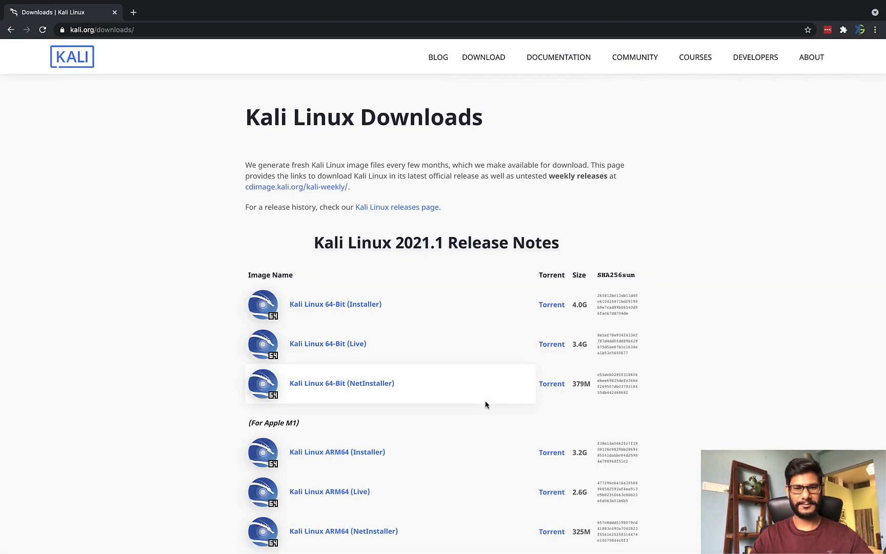
pyautogui.scroll(-2, 496, 231)
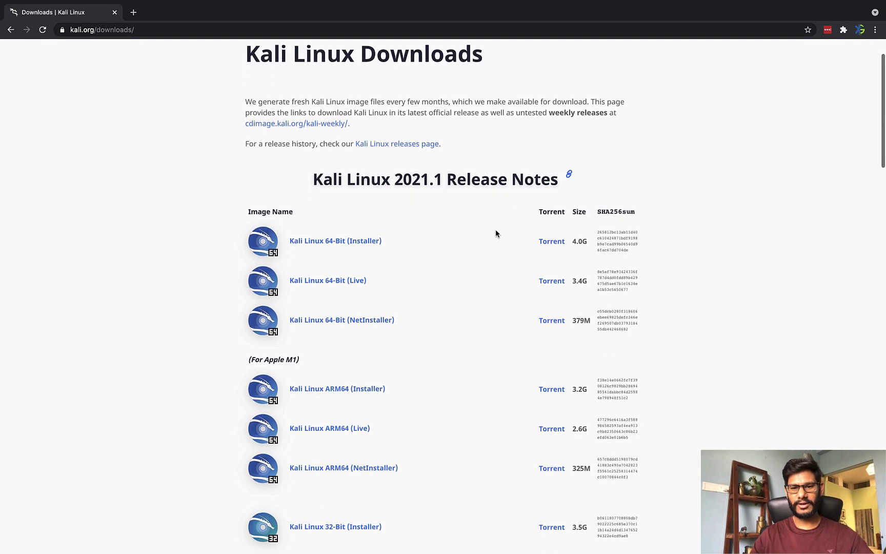
pyautogui.scroll(2, 498, 221)
pyautogui.moveTo(247, 117); pyautogui.dragTo(506, 123)
pyautogui.click(505, 128)
# Step: Scroll down to the Kali Linux 2021.1 images and the VMware and VirtualBox downloads
pyautogui.scroll(-2, 498, 172)
pyautogui.scroll(-2, 498, 172)
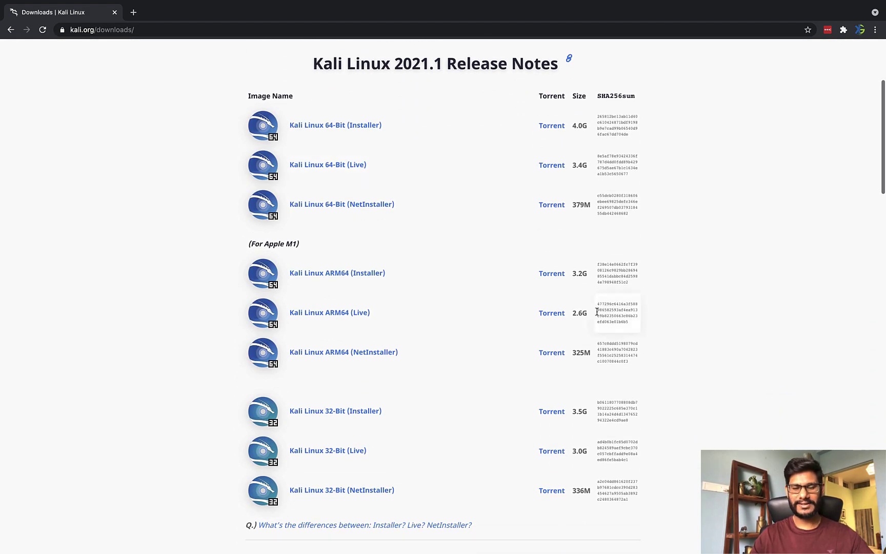
pyautogui.press('F4')
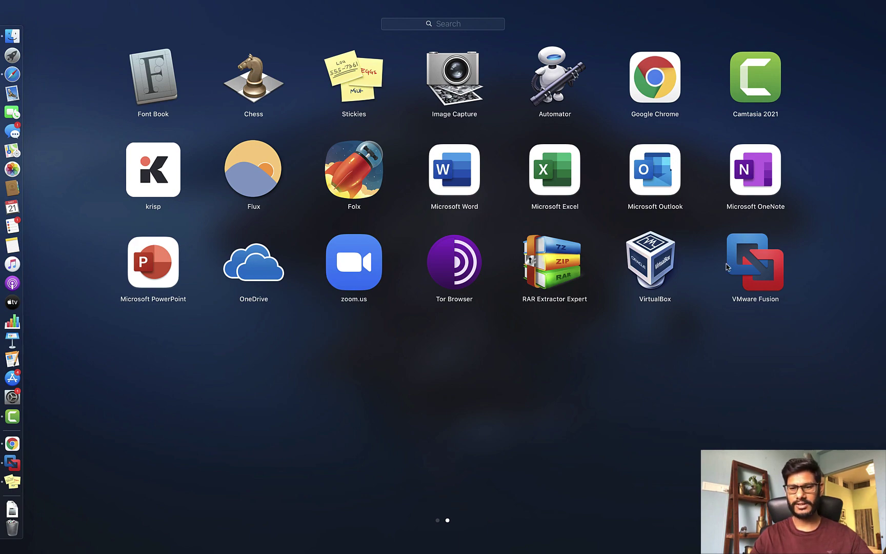
pyautogui.click(690, 281)
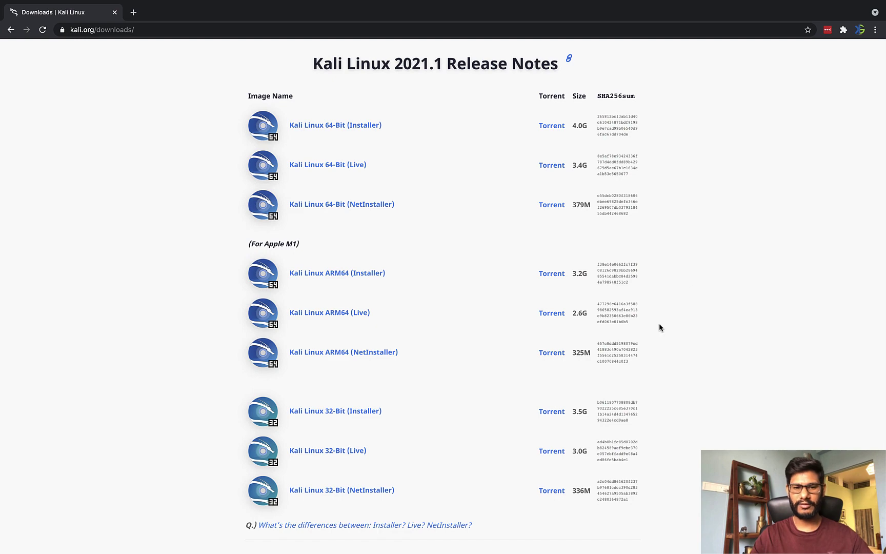
pyautogui.scroll(-3, 660, 324)
pyautogui.scroll(-8, 656, 318)
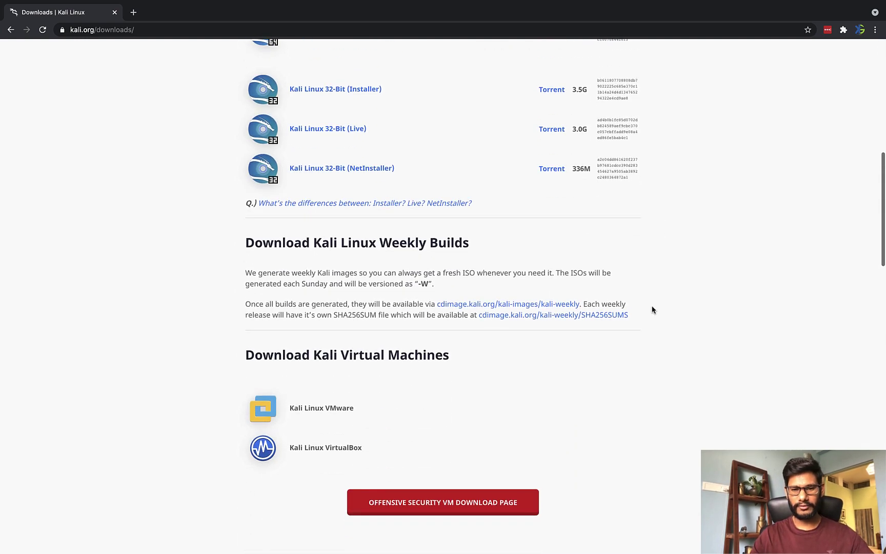
pyautogui.scroll(-4, 520, 291)
pyautogui.moveTo(268, 253); pyautogui.dragTo(418, 264)
pyautogui.click(418, 264)
pyautogui.moveTo(363, 254); pyautogui.dragTo(461, 259)
pyautogui.tripleClick(419, 256)
pyautogui.click(422, 256)
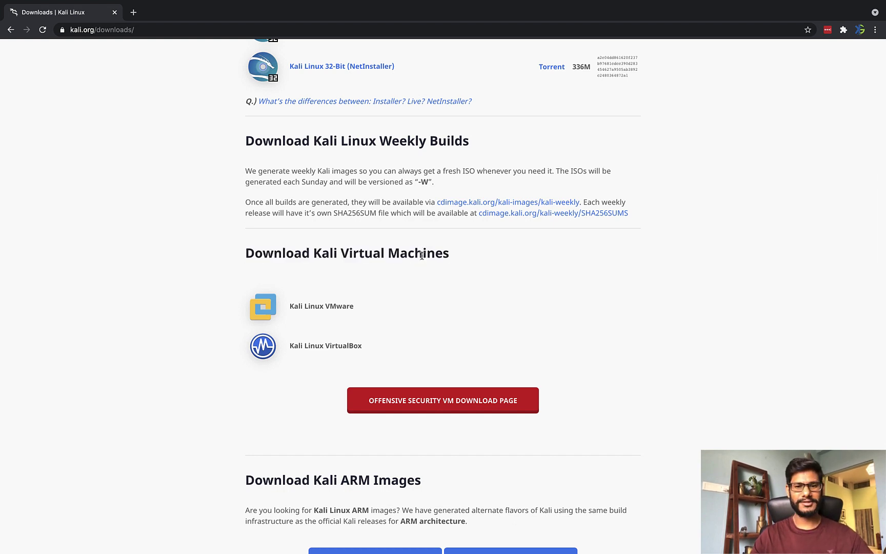
pyautogui.doubleClick(369, 253)
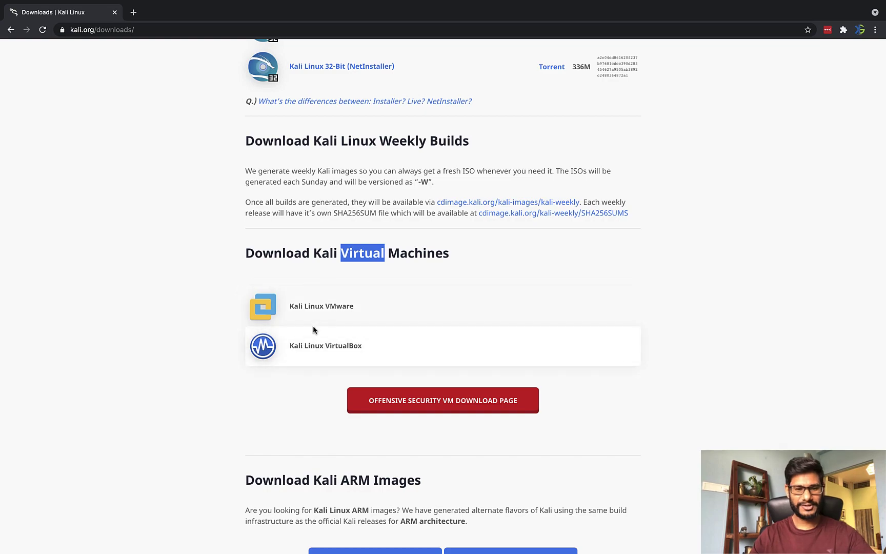
pyautogui.press('F4')
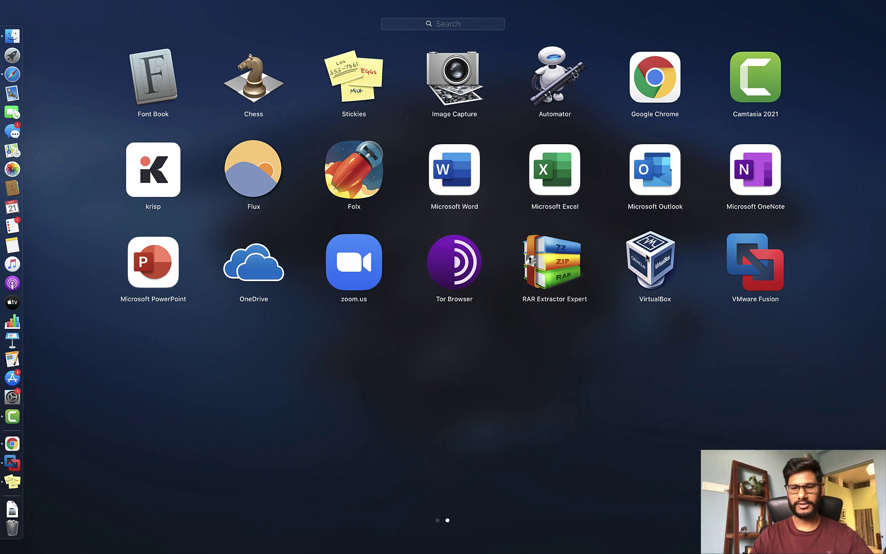
pyautogui.press('Escape')
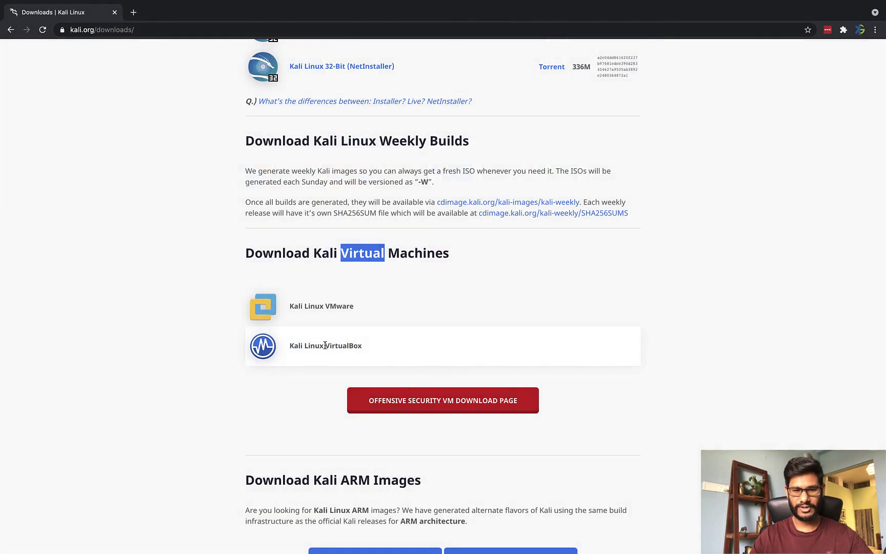
pyautogui.moveTo(294, 307); pyautogui.dragTo(350, 307)
pyautogui.click(350, 308)
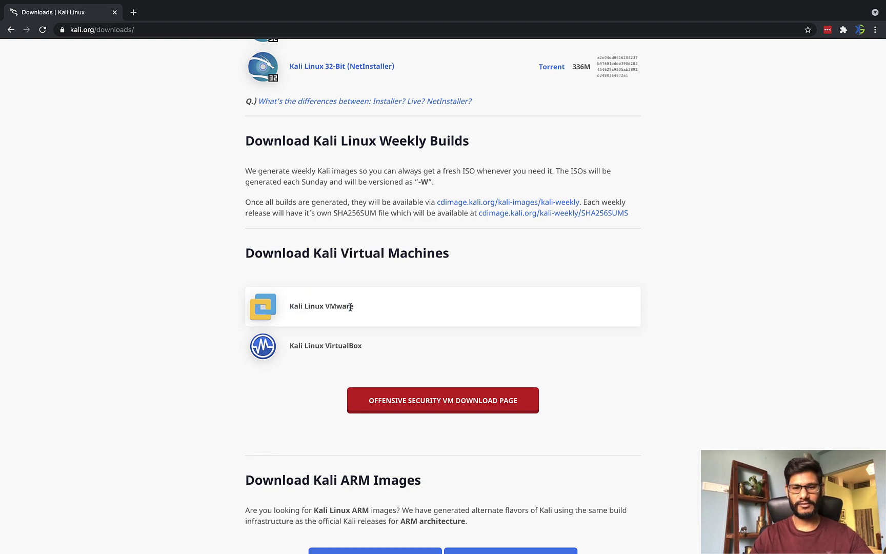
# Step: Open the Offensive Security VM download page, then toggle its VirtualBox and VMware image sections
pyautogui.click(424, 408)
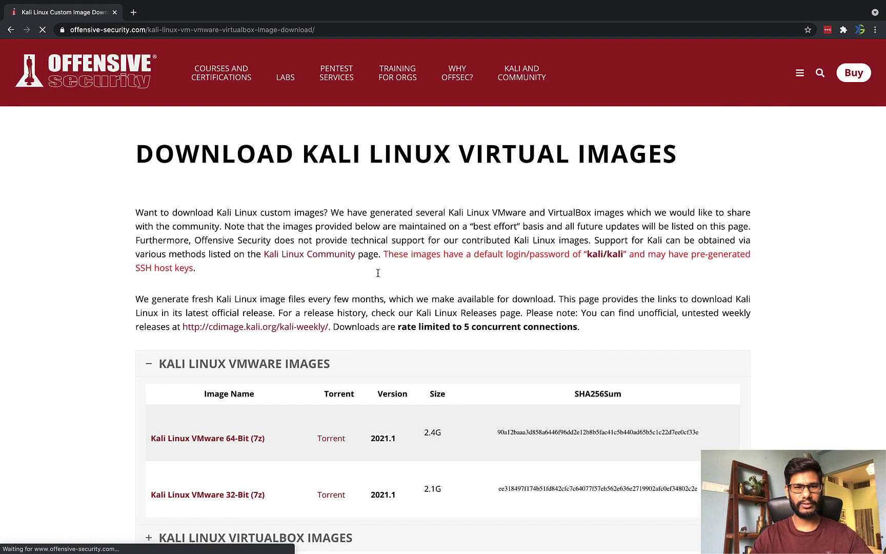
pyautogui.scroll(-3, 475, 338)
pyautogui.scroll(-2, 475, 372)
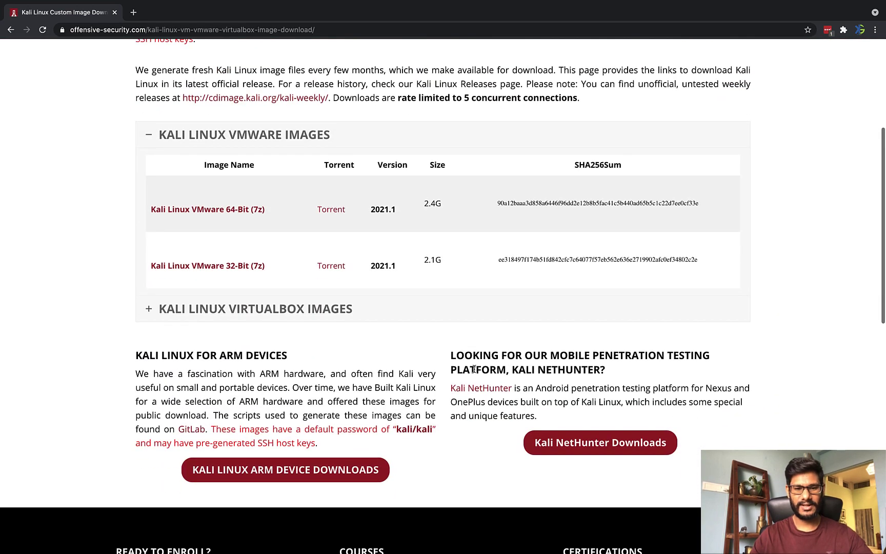
pyautogui.scroll(1, 409, 349)
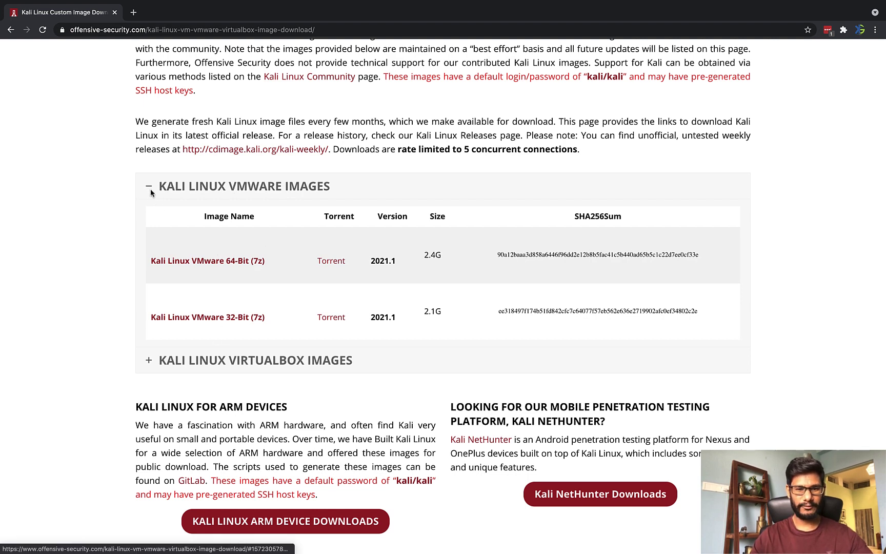
pyautogui.click(212, 362)
pyautogui.scroll(-1, 212, 362)
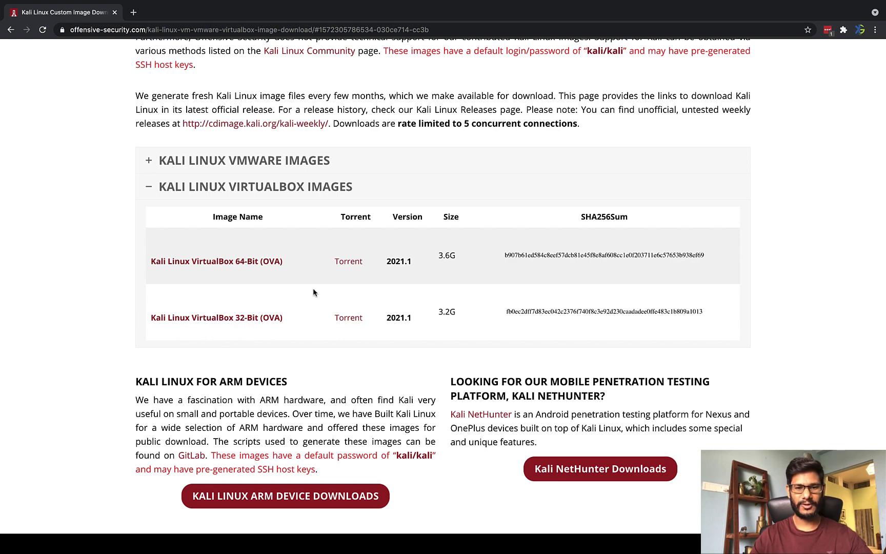
pyautogui.click(325, 163)
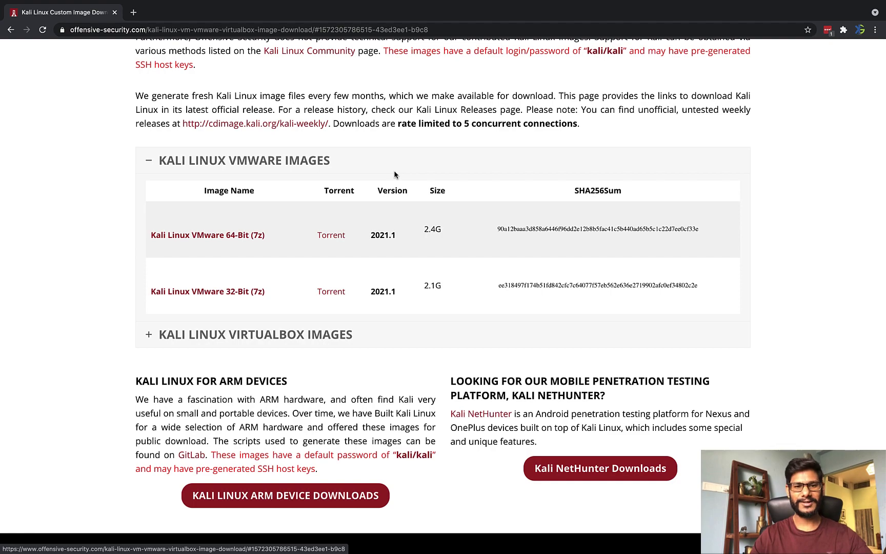
pyautogui.press('F4')
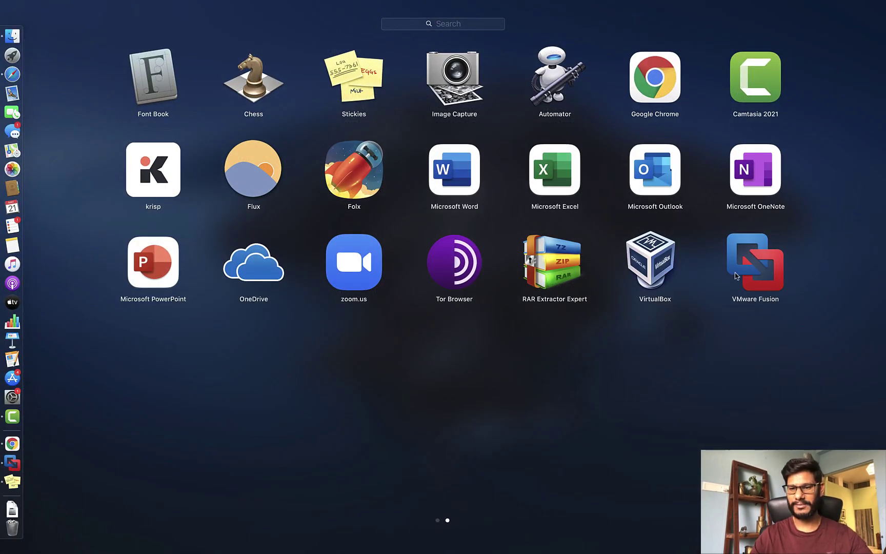
# Step: Start downloading the Kali Linux VMware 64-Bit (7z) image, kali-linux-2021.1-vmware-amd64.7z
pyautogui.press('F4')
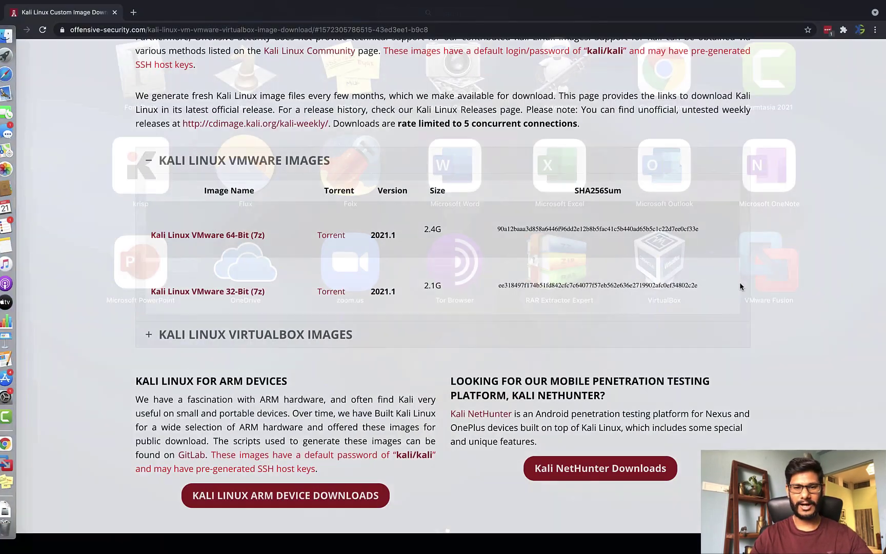
pyautogui.click(244, 240)
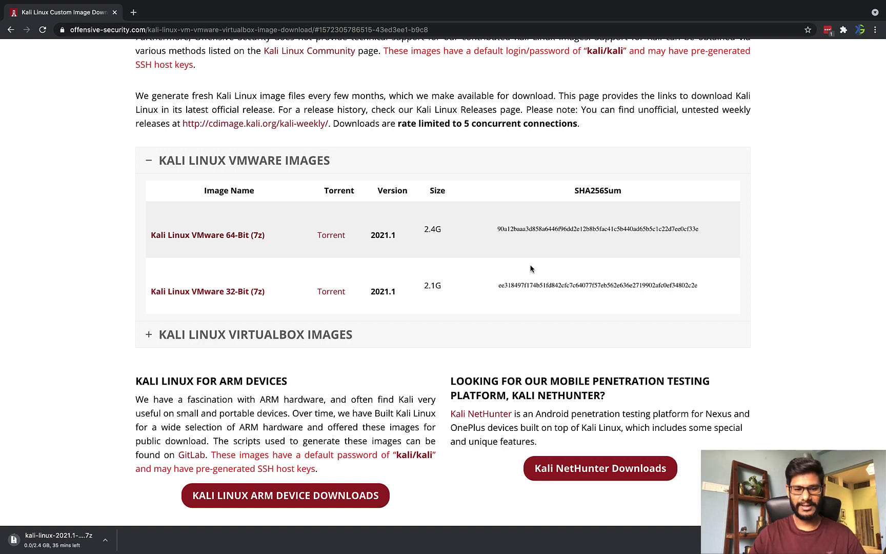
pyautogui.scroll(-3, 531, 268)
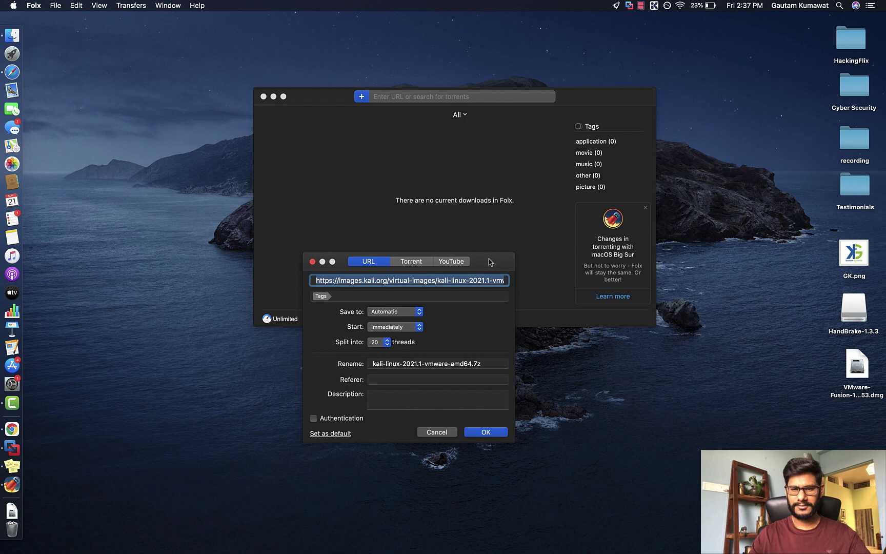
# Step: Confirm the kali-linux-2021.1-vmware-amd64.7z download in Folx's new-download dialog so it starts
pyautogui.moveTo(490, 263); pyautogui.dragTo(504, 166)
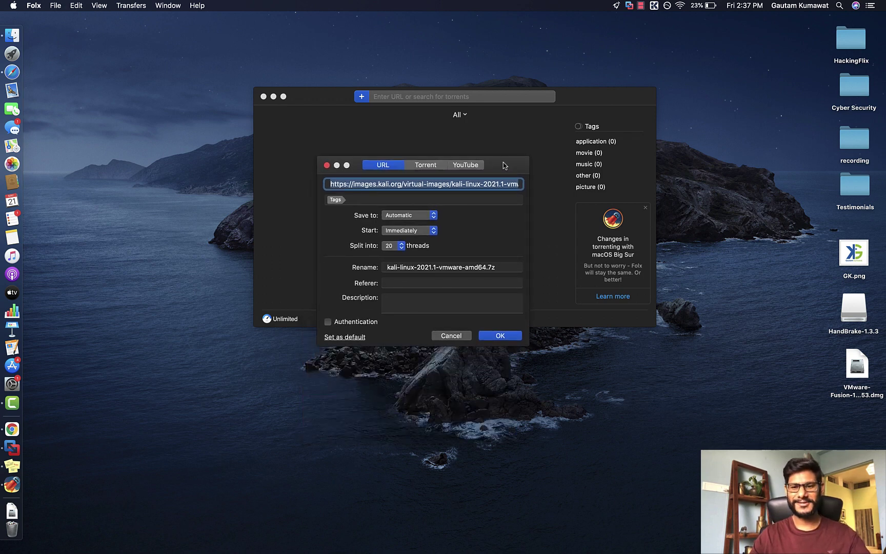
pyautogui.moveTo(504, 165); pyautogui.dragTo(499, 134)
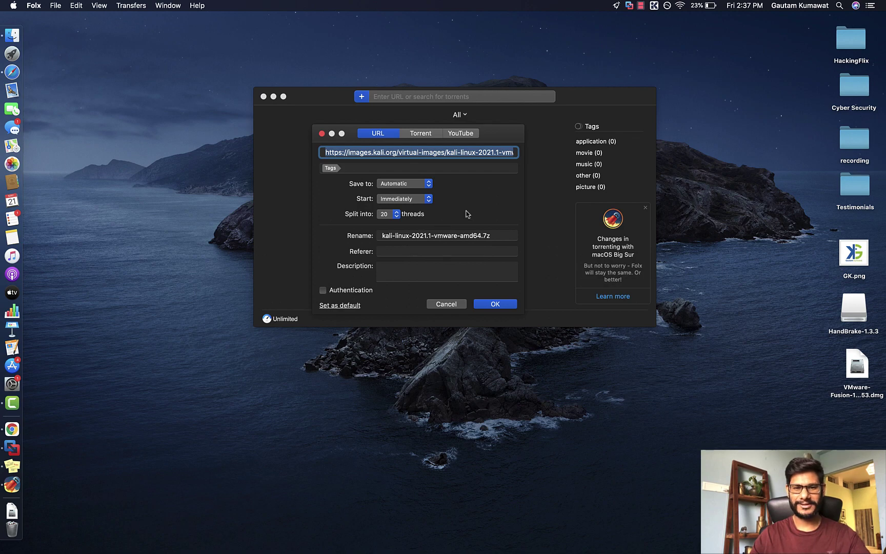
pyautogui.click(496, 304)
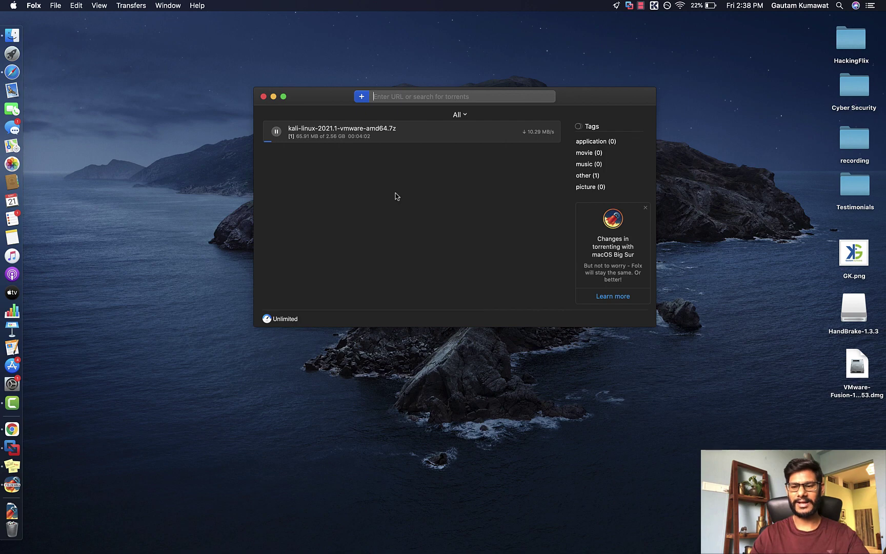
pyautogui.click(641, 6)
# Step: Extract kali-linux-2021.1-vmware-amd64.7z from the desktop with Archive Utility
pyautogui.click(672, 27)
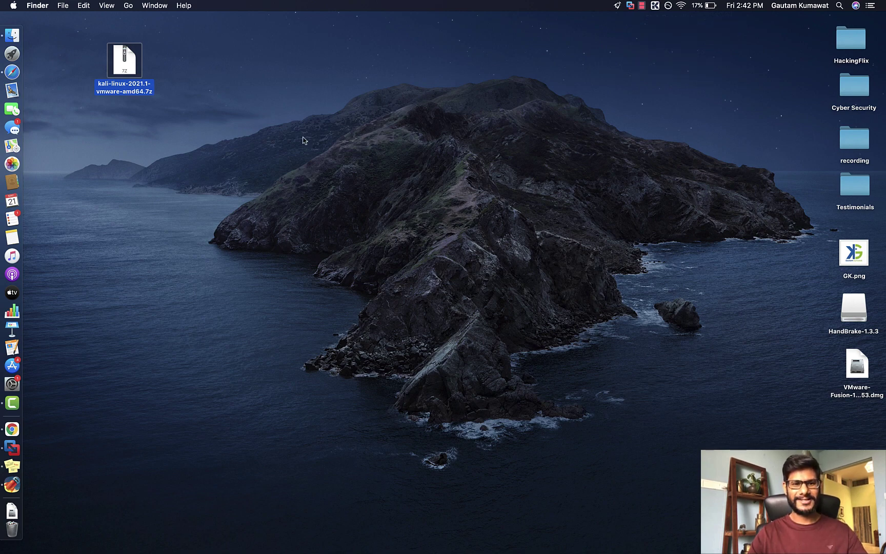
pyautogui.doubleClick(132, 71)
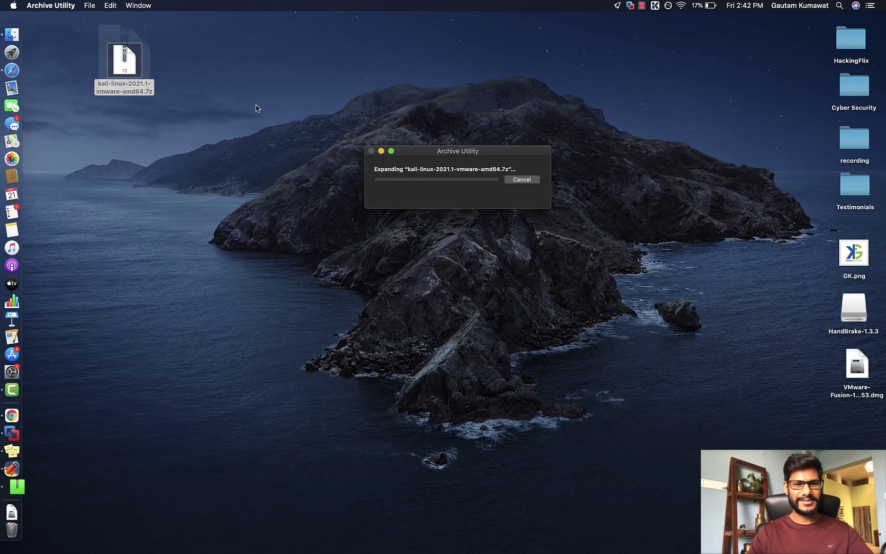
pyautogui.moveTo(428, 154); pyautogui.dragTo(336, 42)
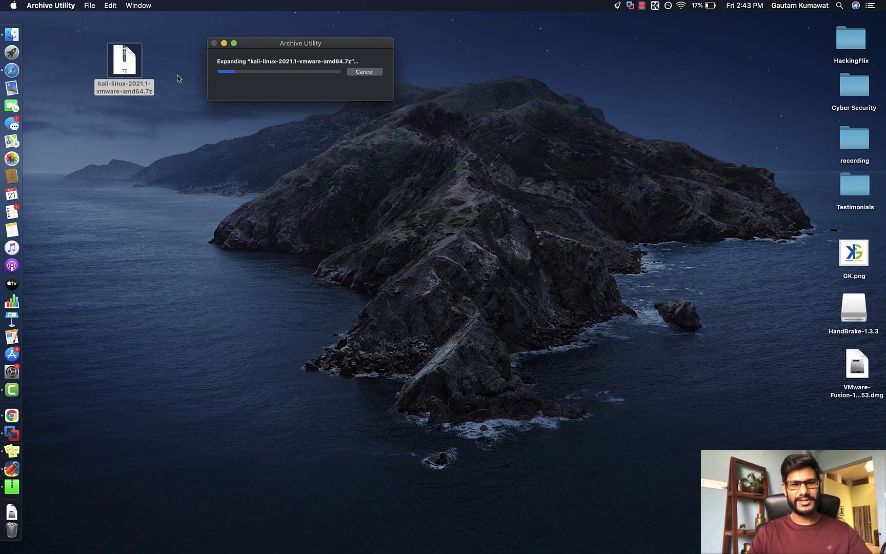
pyautogui.press('F4')
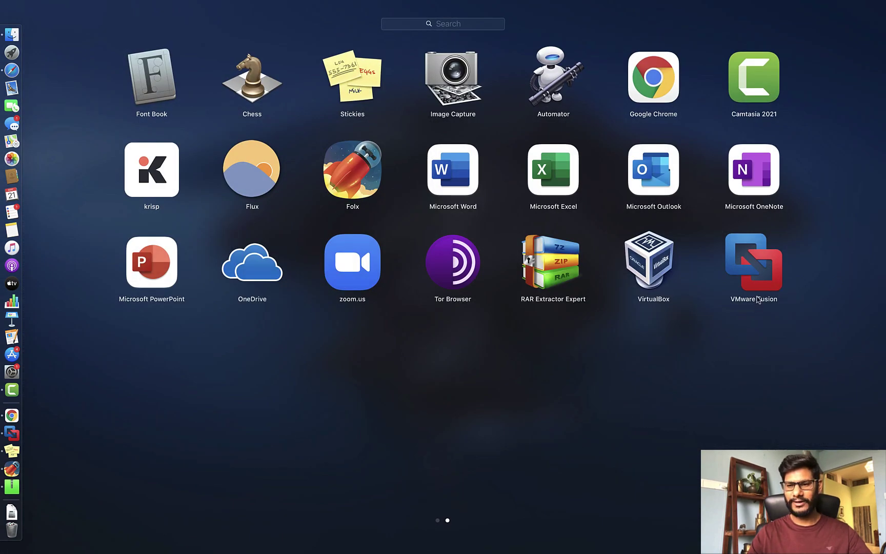
pyautogui.press('F4')
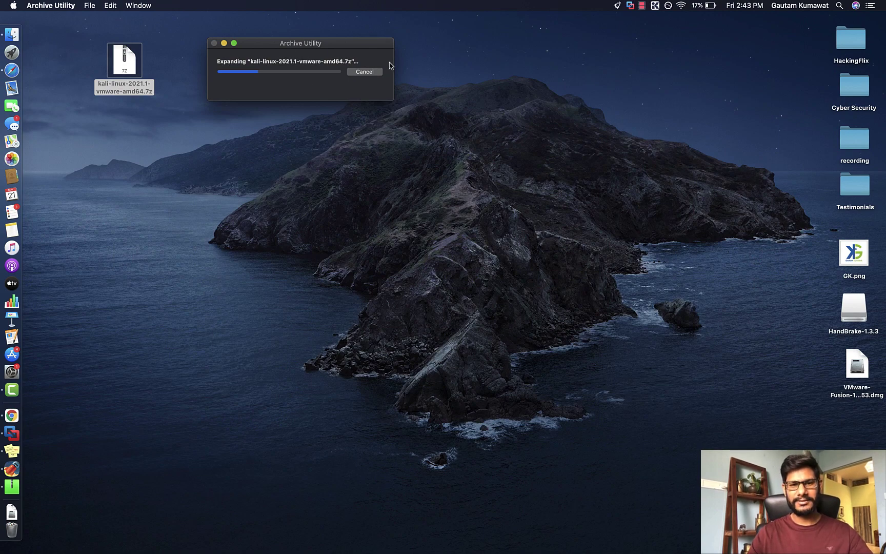
# Step: Move the extraction progress window aside and switch to Google Chrome
pyautogui.moveTo(350, 43); pyautogui.dragTo(389, 42)
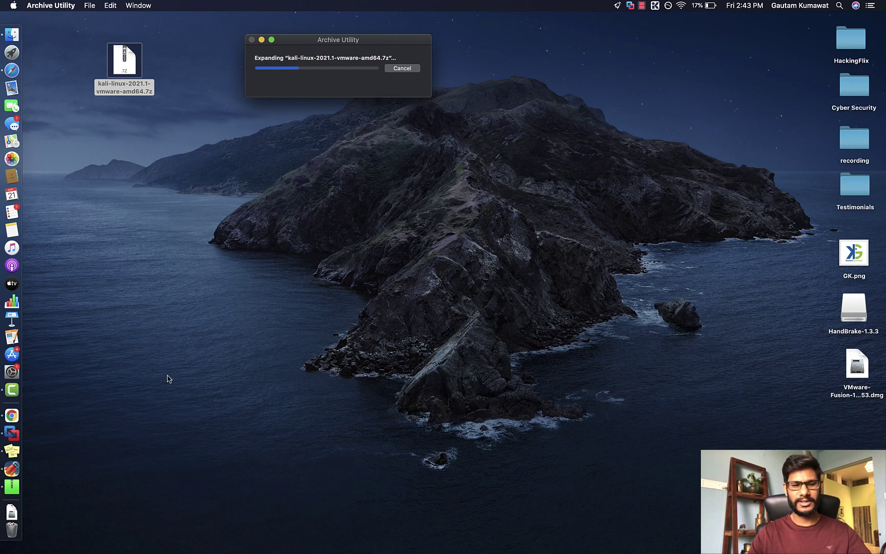
pyautogui.click(12, 416)
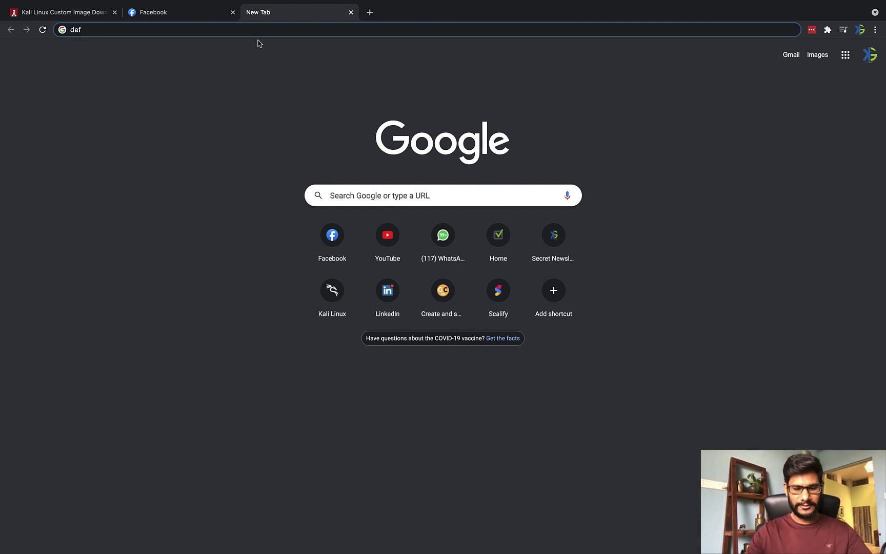
# Step: Search Google for 'default password of kali linux'
pyautogui.write('ault')
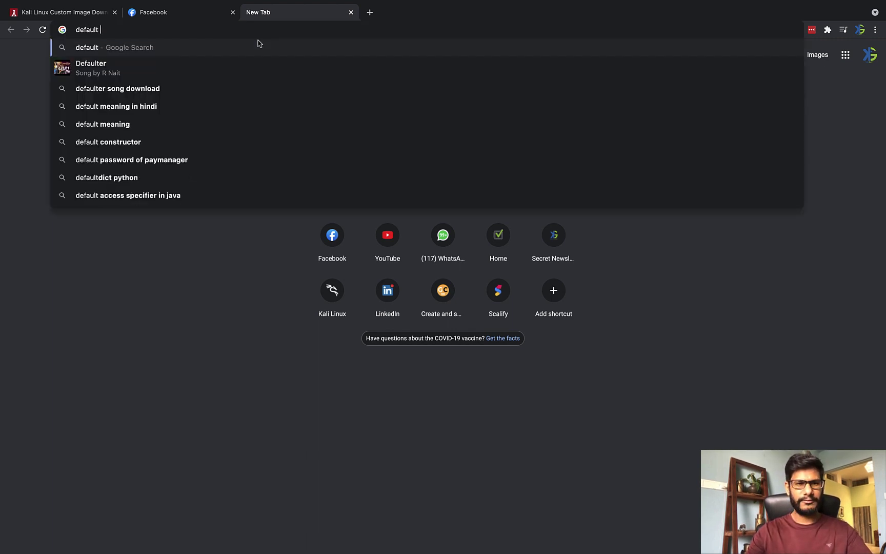
pyautogui.write(' password ')
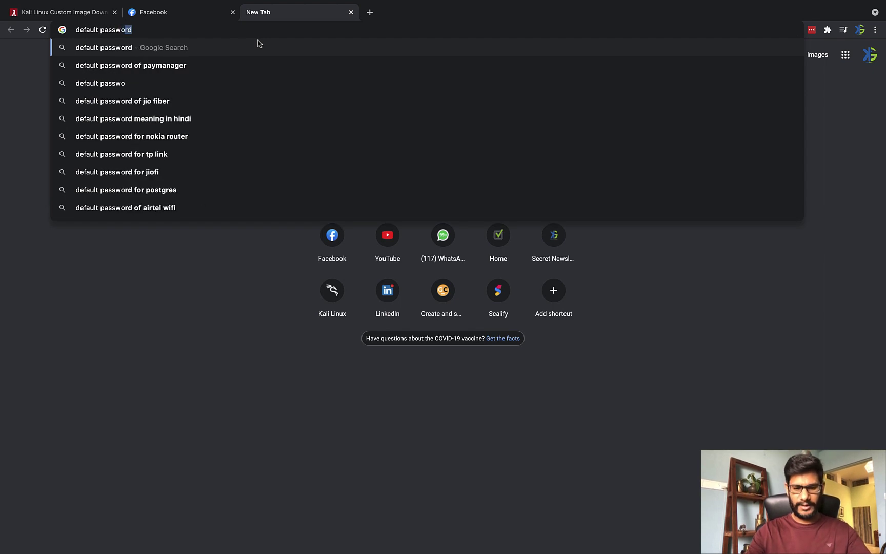
pyautogui.write('of kali linux')
pyautogui.press('Return')
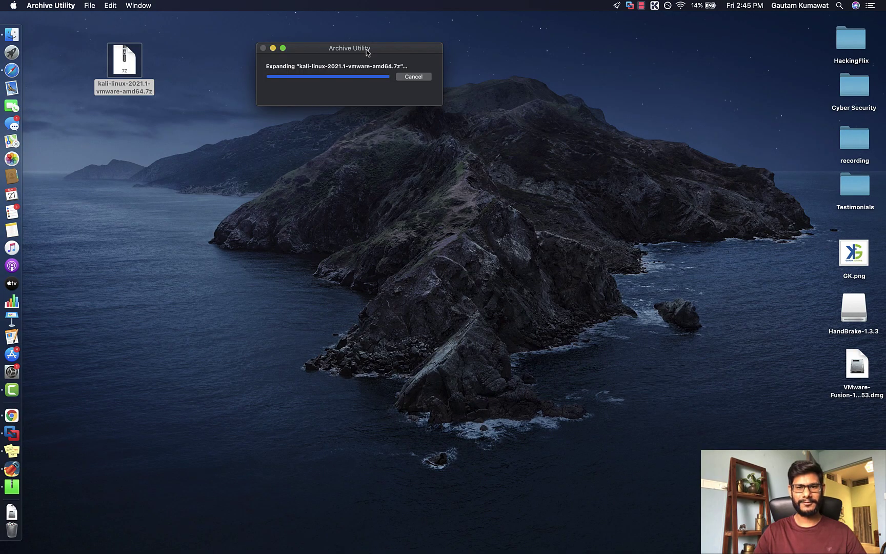
# Step: Place the extracted kali-linux-2021.1-vmware-amd64 bundle beside the archive and open it in VMware Fusion
pyautogui.moveTo(154, 88); pyautogui.dragTo(247, 77)
pyautogui.click(356, 118)
pyautogui.press('F4')
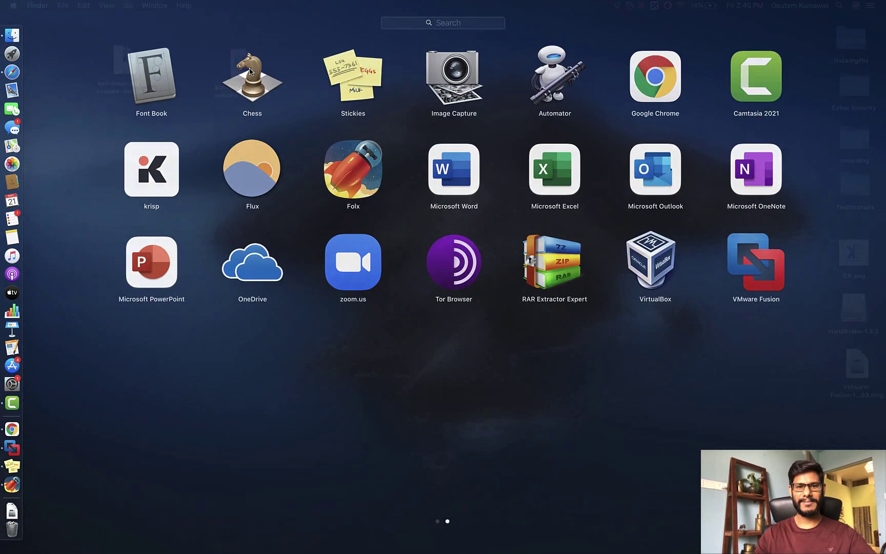
pyautogui.click(626, 300)
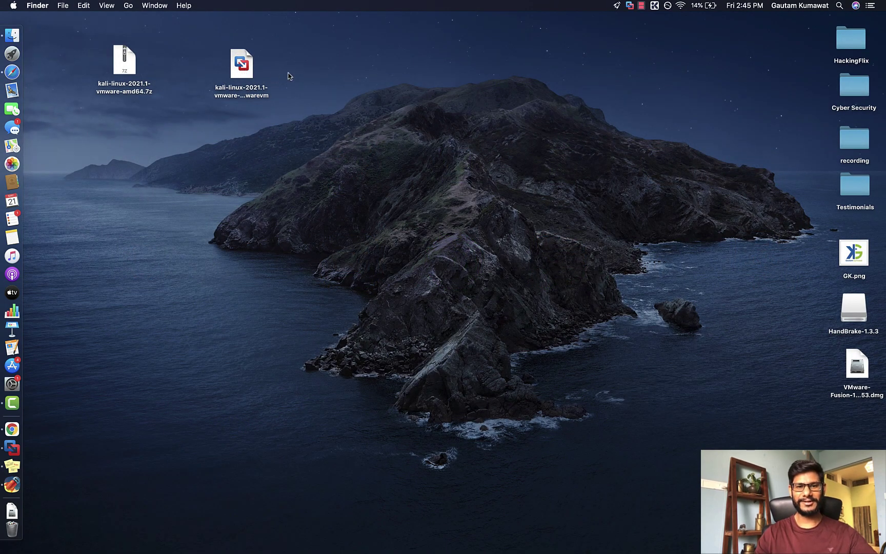
pyautogui.doubleClick(247, 71)
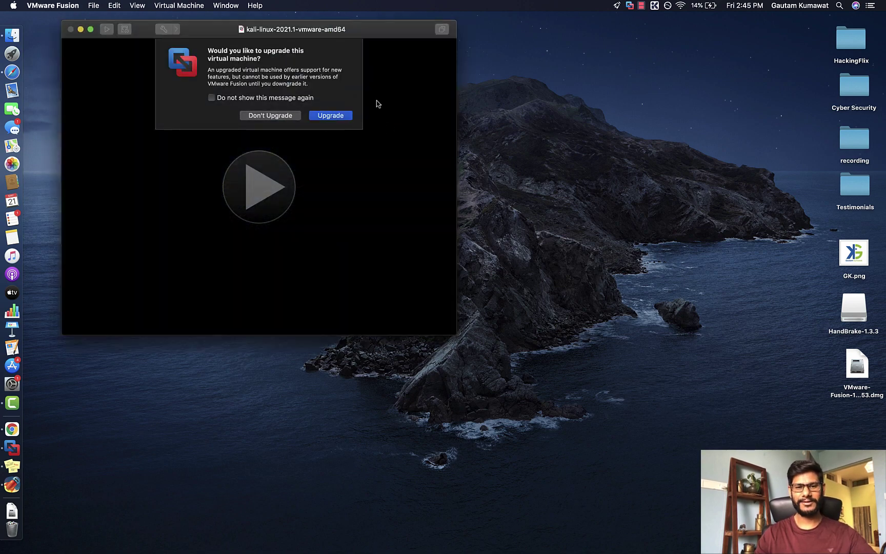
# Step: Choose Don't Upgrade for the kali-linux-2021.1-vmware-amd64 virtual machine
pyautogui.moveTo(390, 32); pyautogui.dragTo(529, 109)
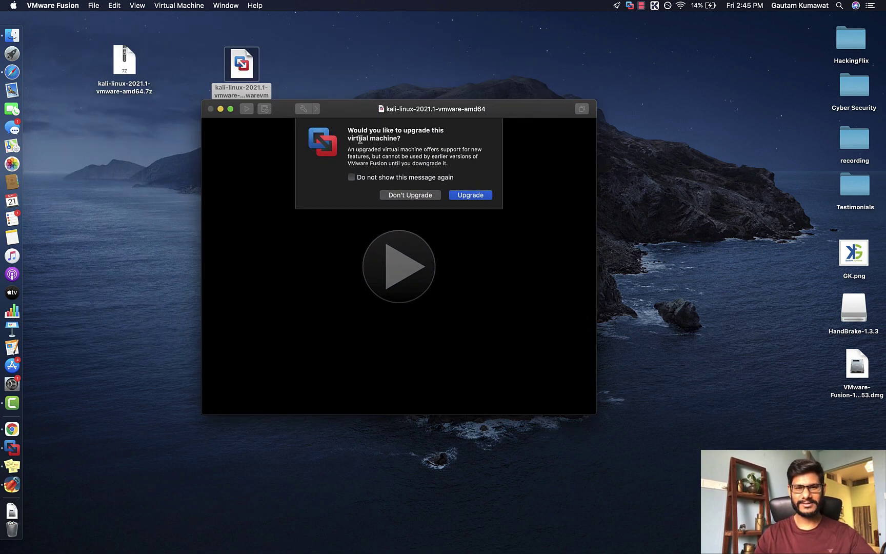
pyautogui.moveTo(350, 130); pyautogui.dragTo(443, 138)
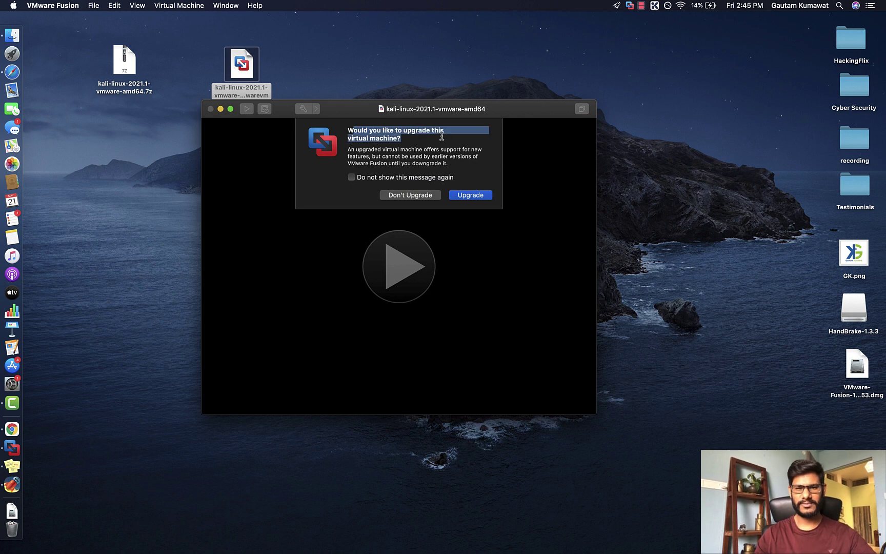
pyautogui.click(442, 137)
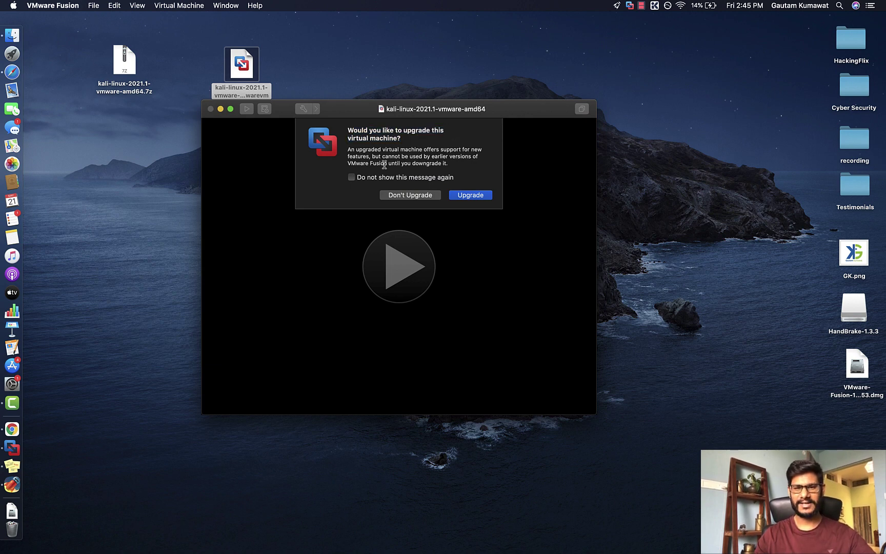
pyautogui.moveTo(353, 150); pyautogui.dragTo(477, 159)
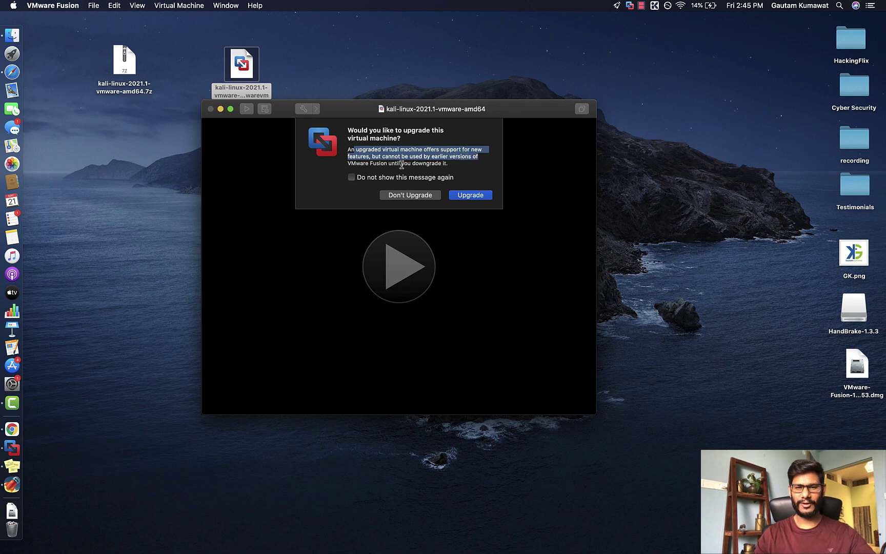
pyautogui.click(398, 161)
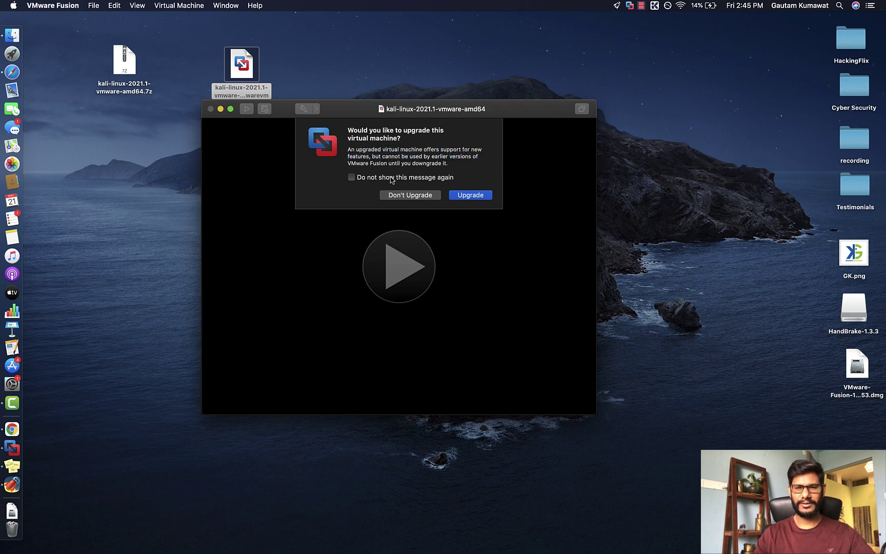
pyautogui.click(416, 196)
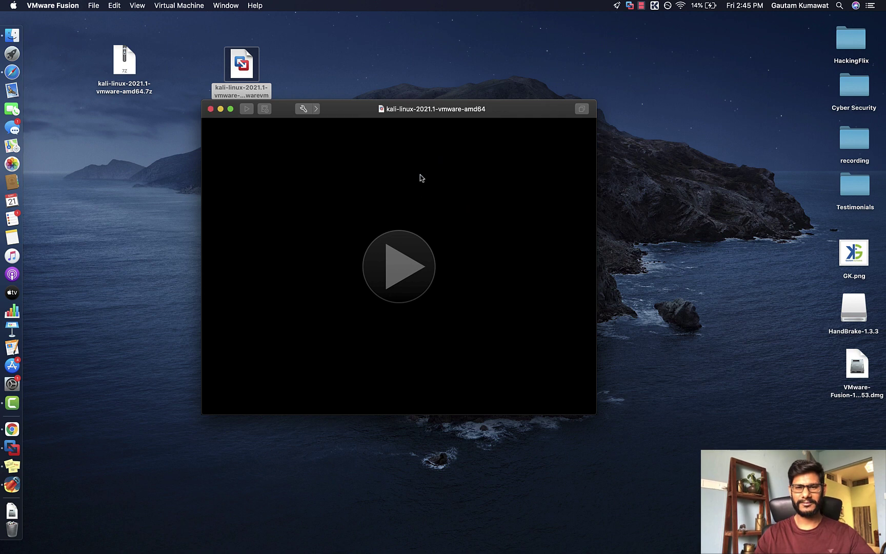
# Step: Power on the Kali VM and answer 'I Copied It' to the moved-or-copied prompt
pyautogui.click(401, 274)
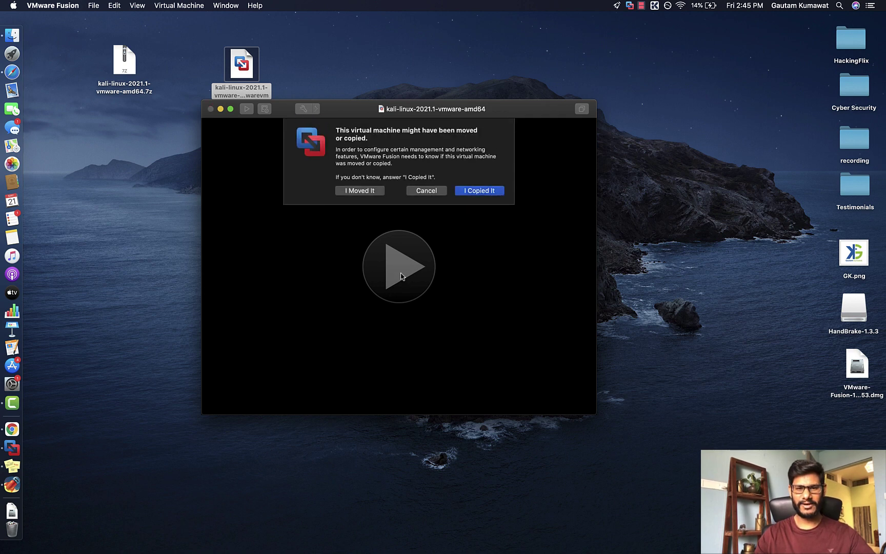
pyautogui.moveTo(351, 139); pyautogui.dragTo(434, 142)
pyautogui.click(353, 177)
pyautogui.moveTo(366, 177); pyautogui.dragTo(427, 178)
pyautogui.click(385, 177)
pyautogui.tripleClick(364, 177)
pyautogui.click(425, 178)
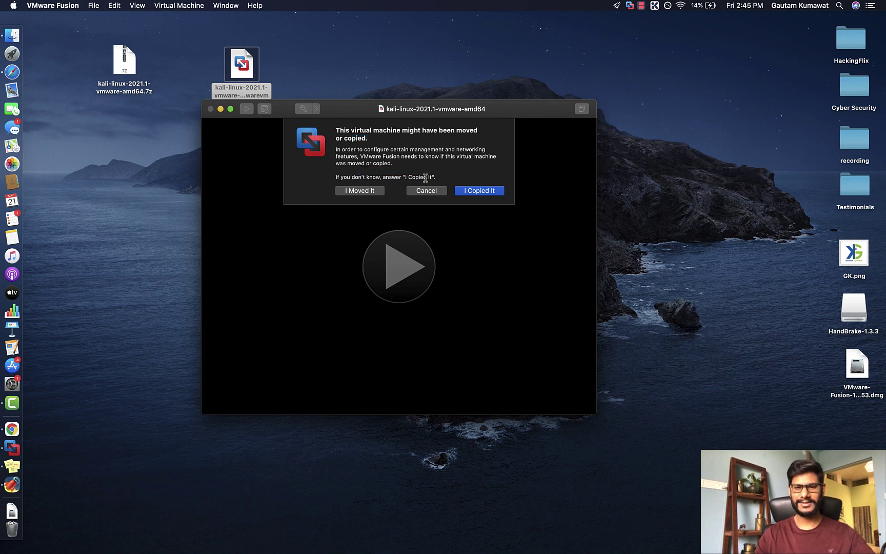
pyautogui.click(481, 197)
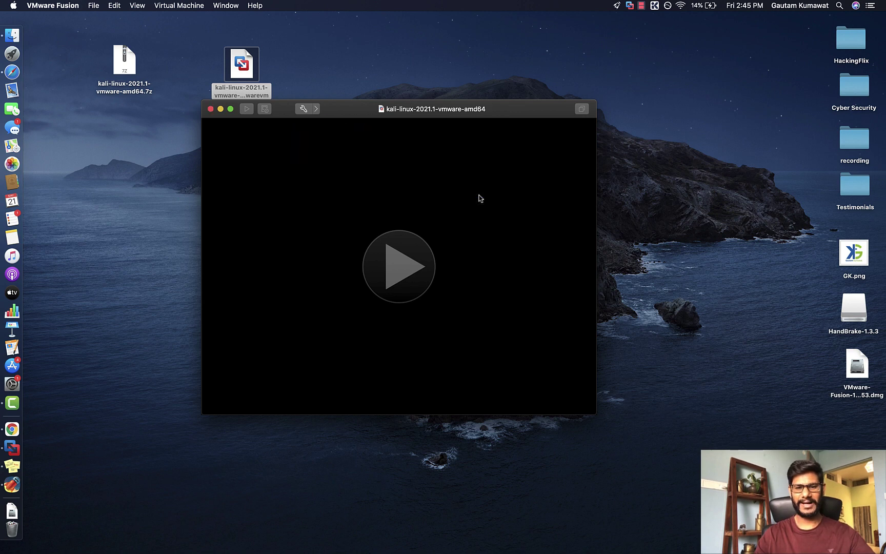
pyautogui.moveTo(360, 115); pyautogui.dragTo(426, 121)
# Step: Power on the Kali VM full screen and boot the 5.10.0-kali3-amd64 kernel from GRUB Advanced options
pyautogui.click(466, 285)
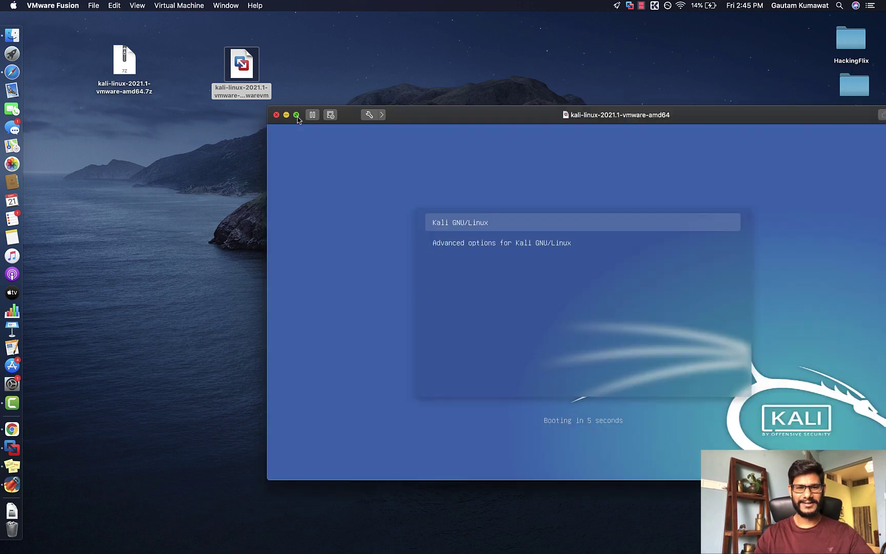
pyautogui.click(296, 114)
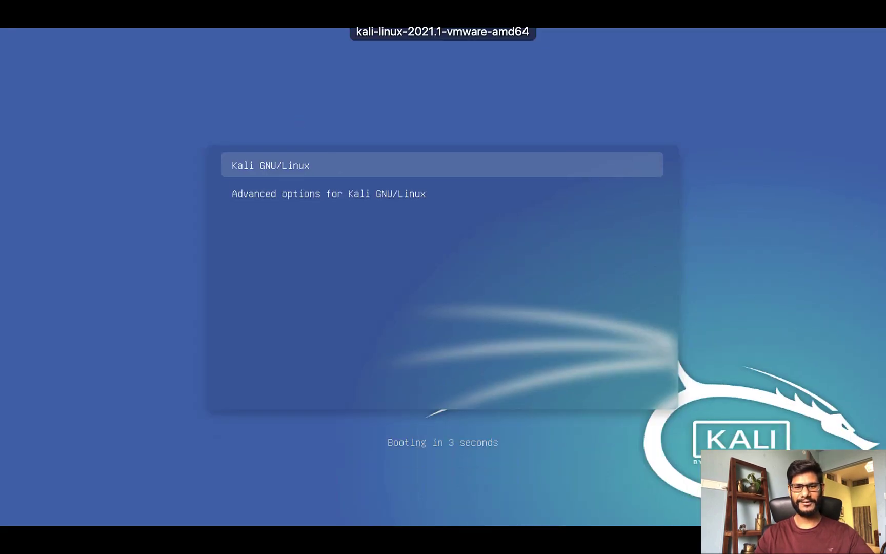
pyautogui.press('Down')
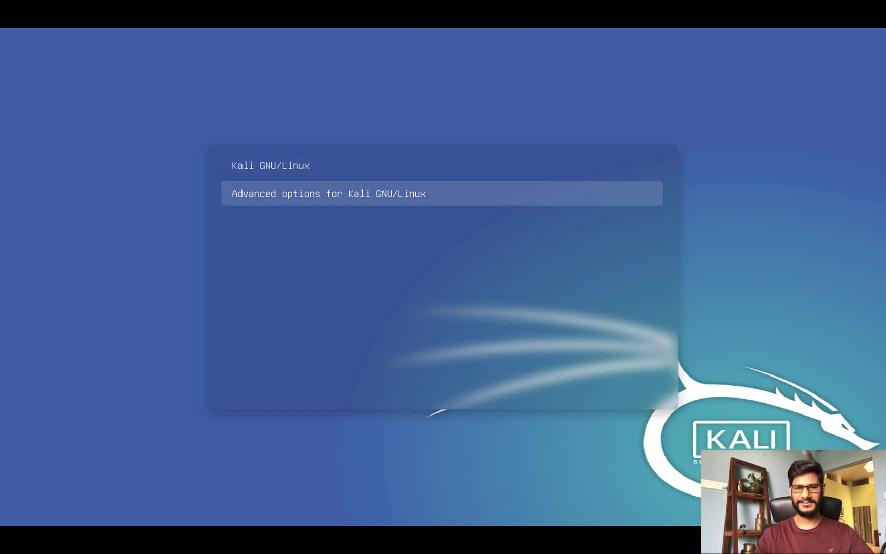
pyautogui.press('Up')
pyautogui.press('Down')
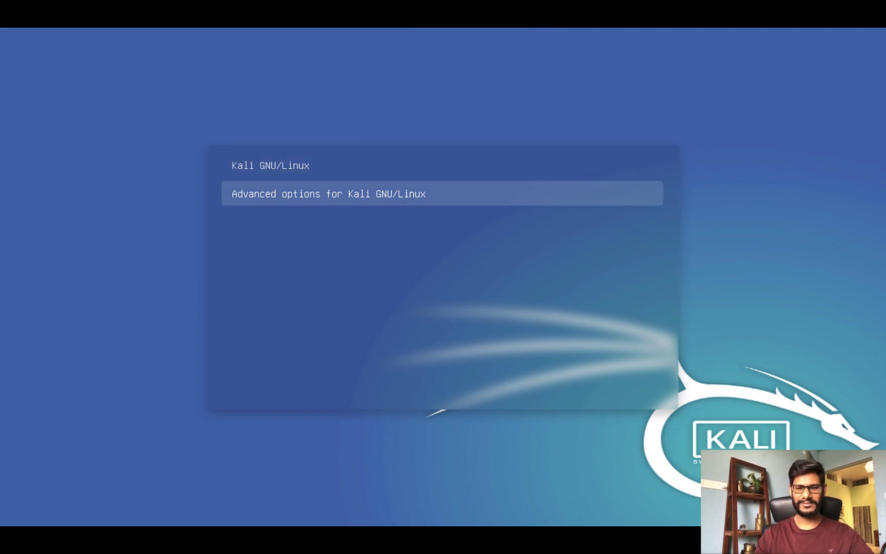
pyautogui.press('Return')
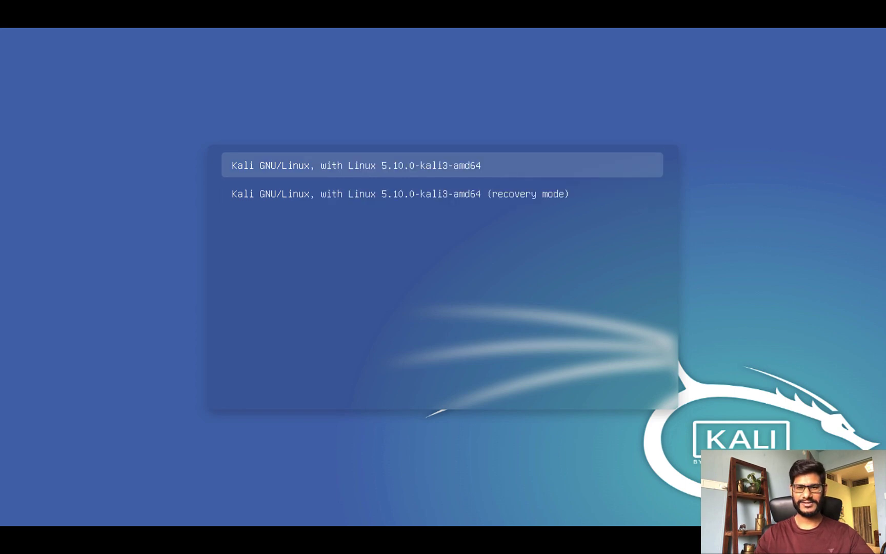
pyautogui.press('Return')
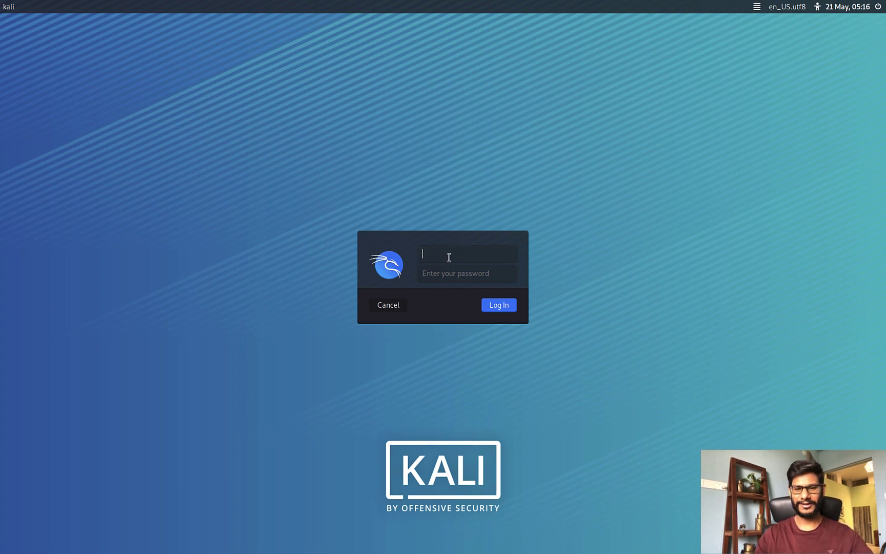
# Step: Sign in at the Kali login screen as user 'kali' with the default password
pyautogui.click(428, 278)
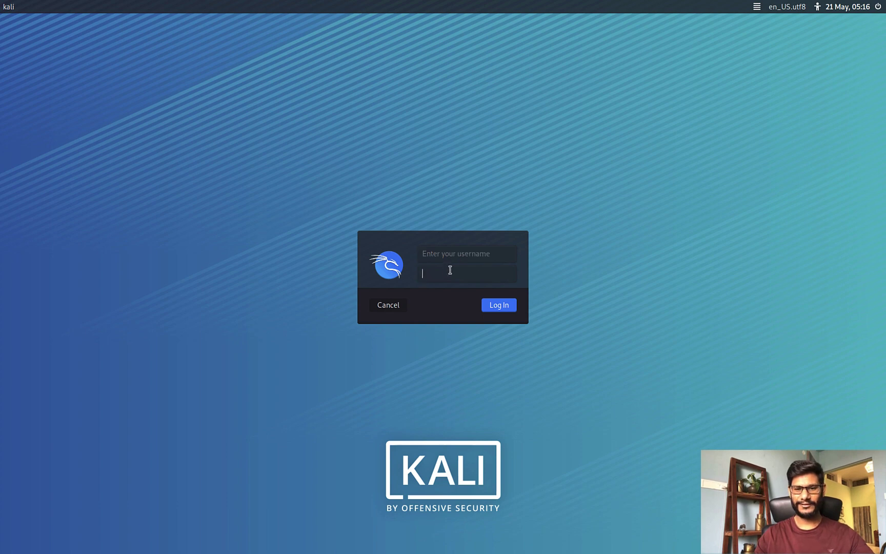
pyautogui.click(454, 254)
pyautogui.write('kali')
pyautogui.press('Tab')
pyautogui.write('kali')
pyautogui.press('Return')
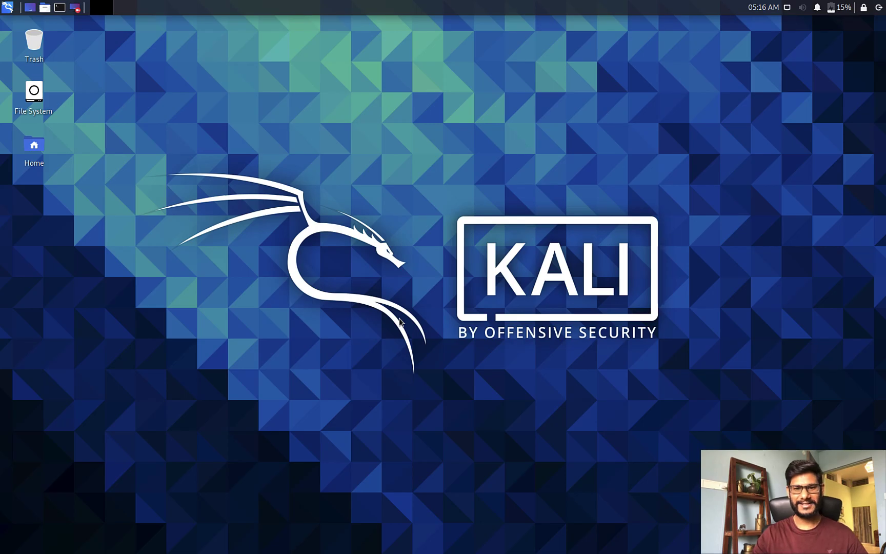
pyautogui.hotkey('ctrl', 'Left')
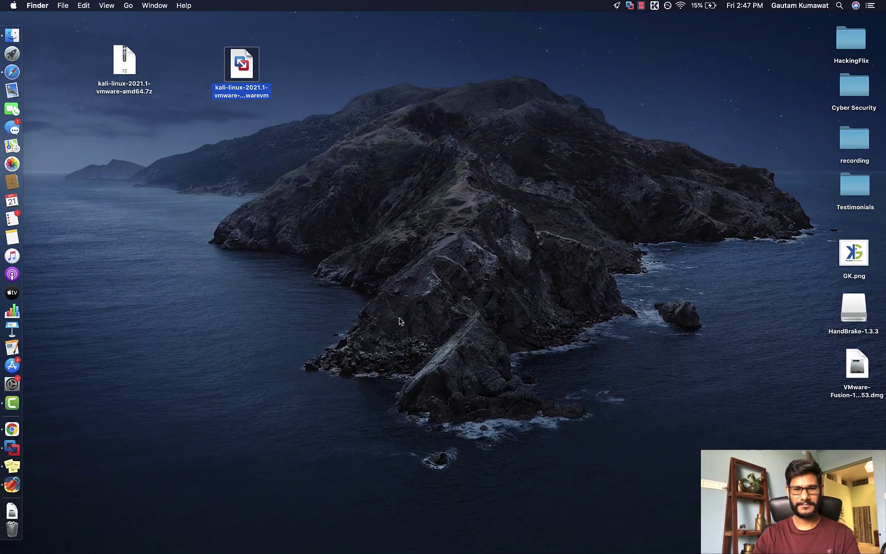
pyautogui.press('F4')
pyautogui.press('Escape')
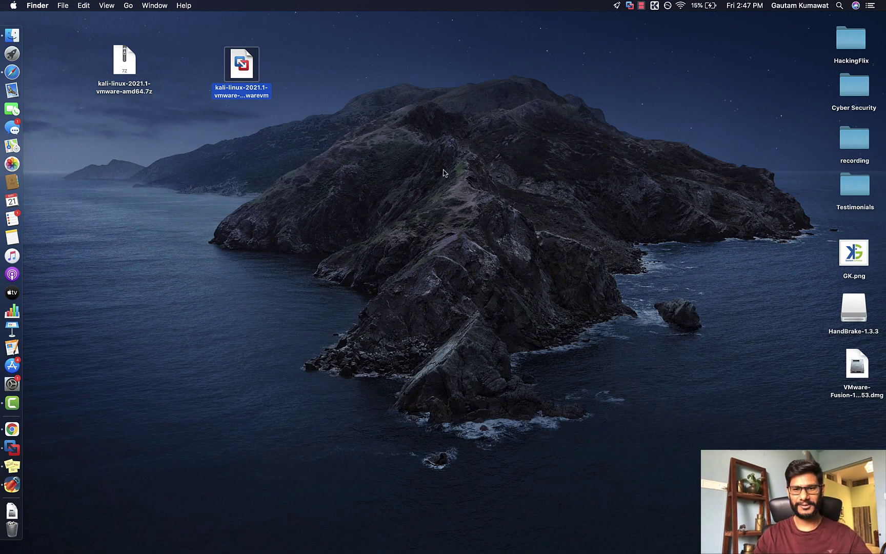
pyautogui.hotkey('ctrl', 'Right')
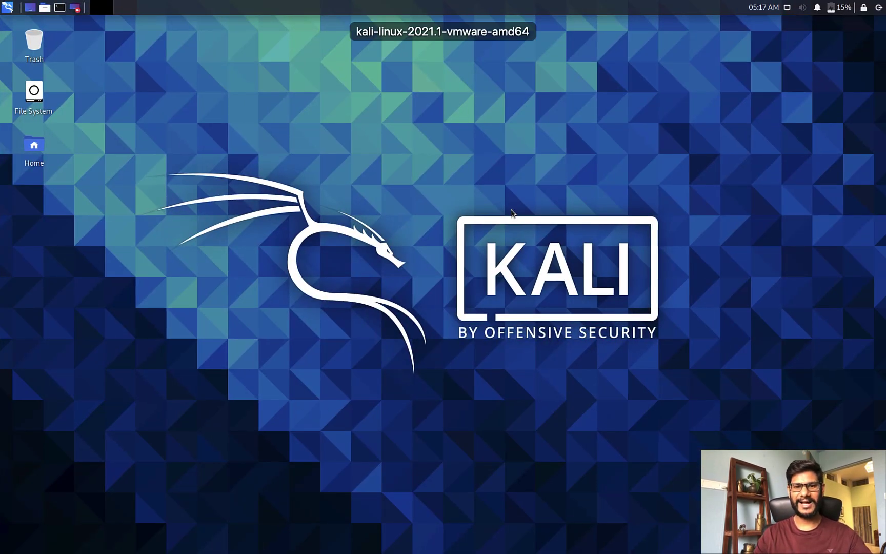